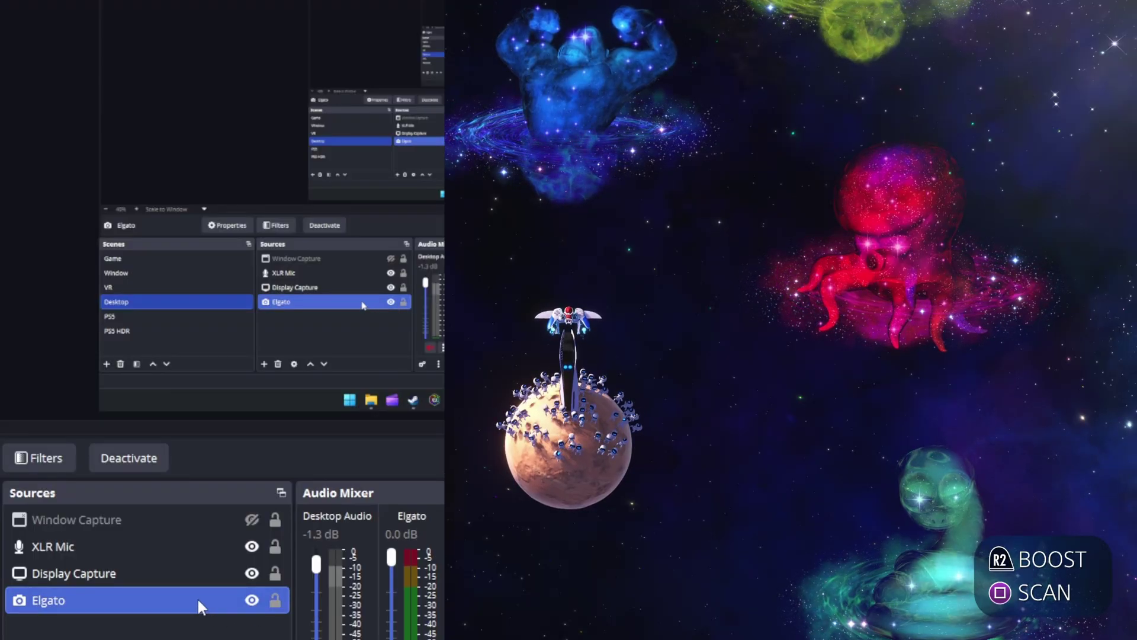
# Step: Add an HDR Tone Mapping (Override) filter to the Elgato source, keeping SDR: Reinhard tone transform
pyautogui.rightClick(197, 597)
pyautogui.click(237, 557)
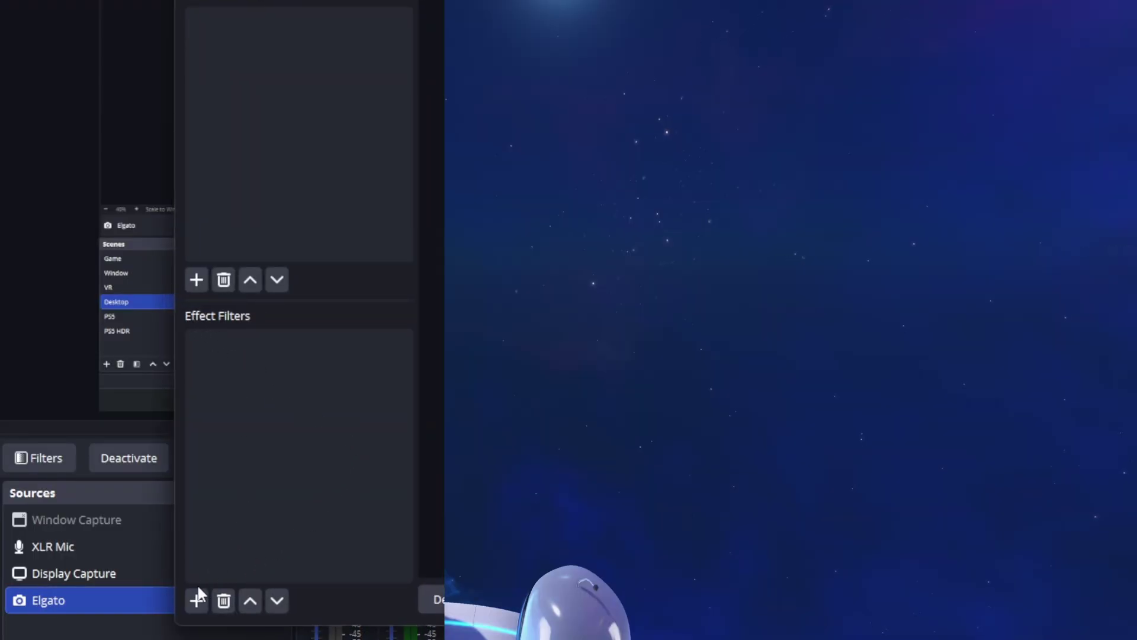
pyautogui.click(196, 600)
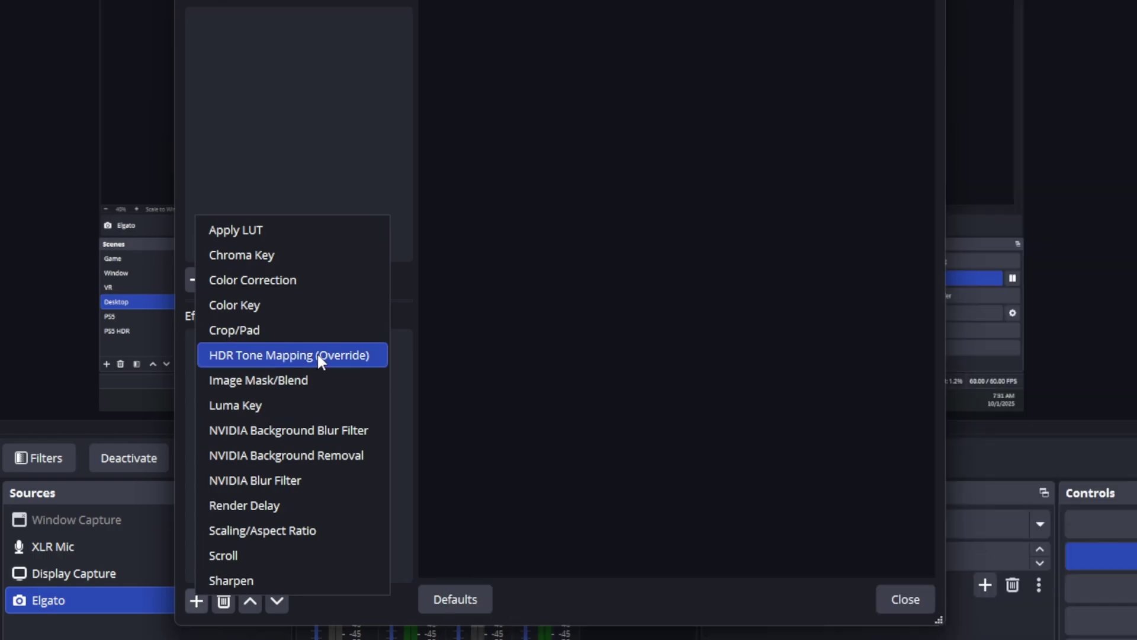
pyautogui.click(317, 352)
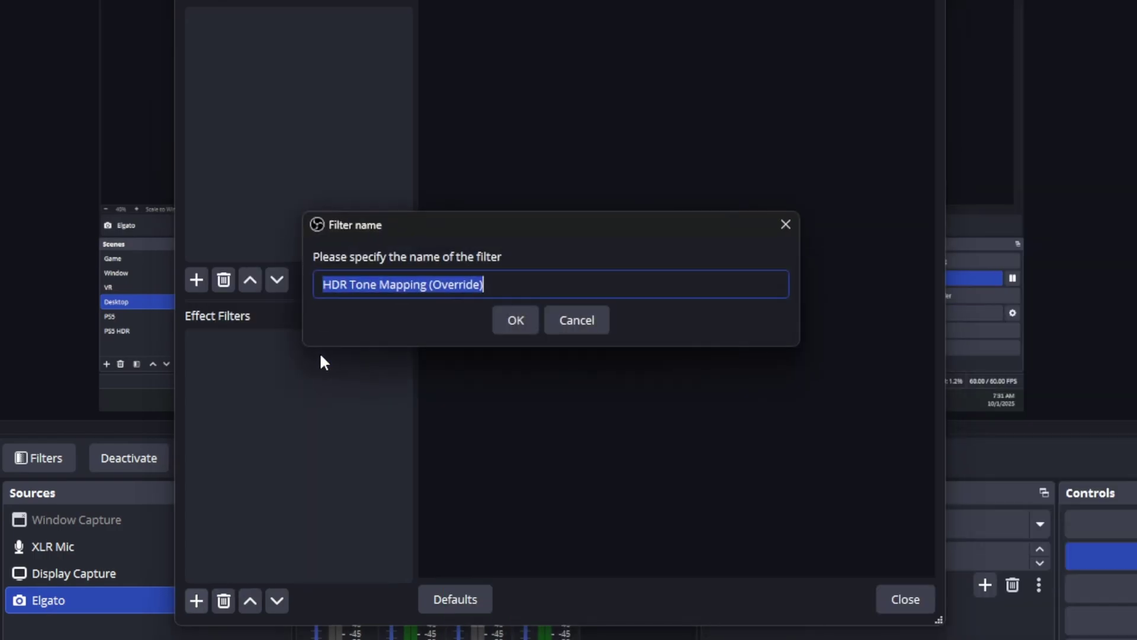
pyautogui.click(505, 319)
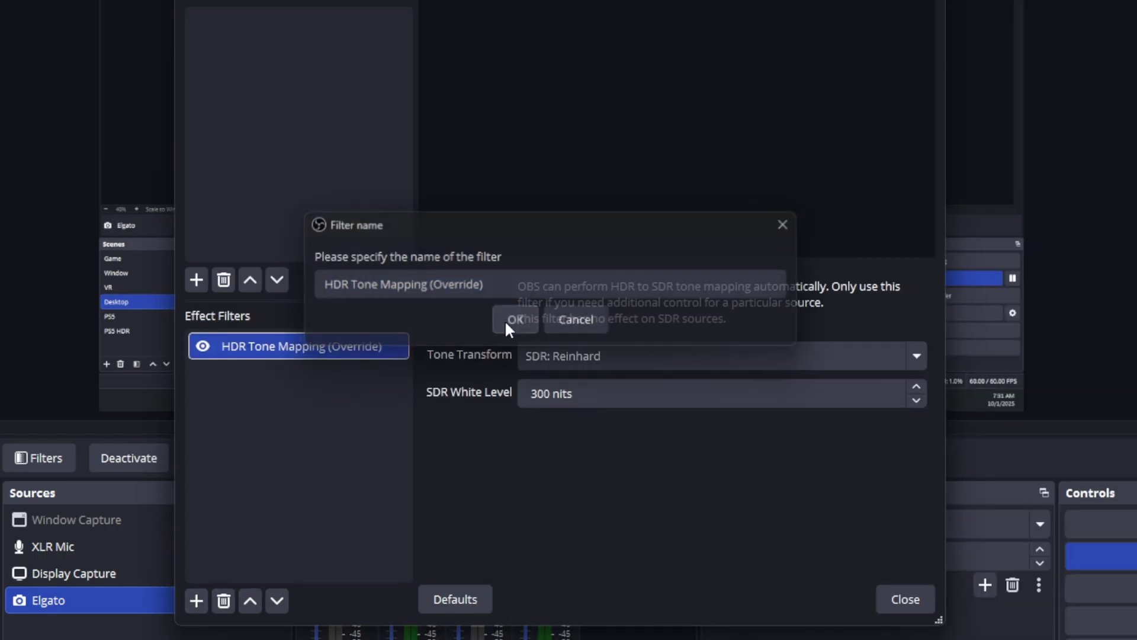
pyautogui.click(603, 359)
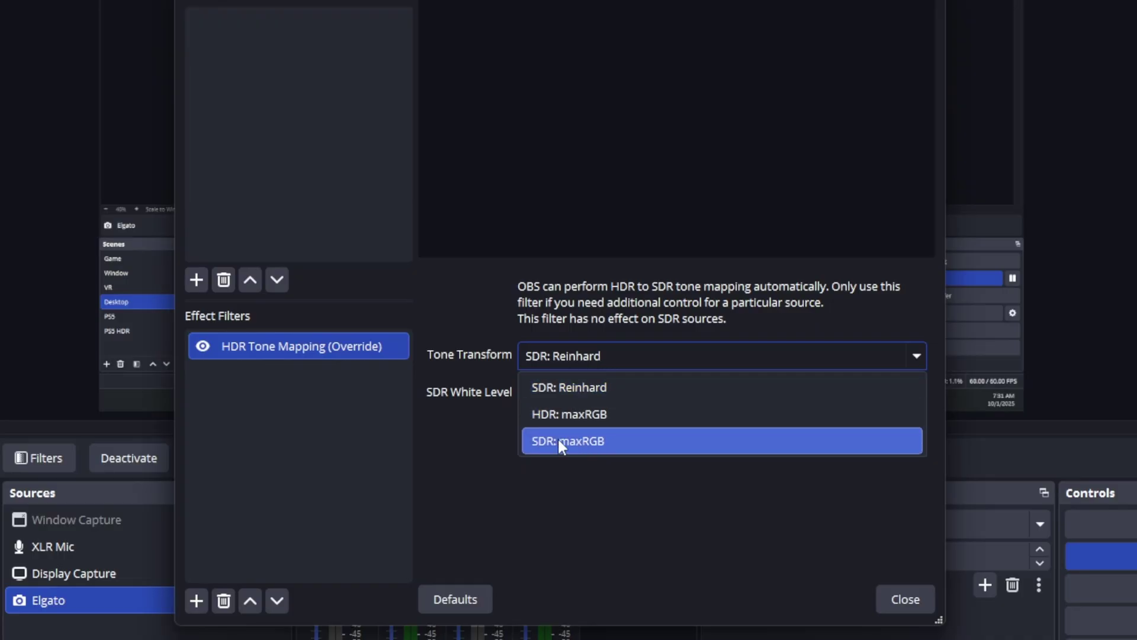
pyautogui.click(472, 286)
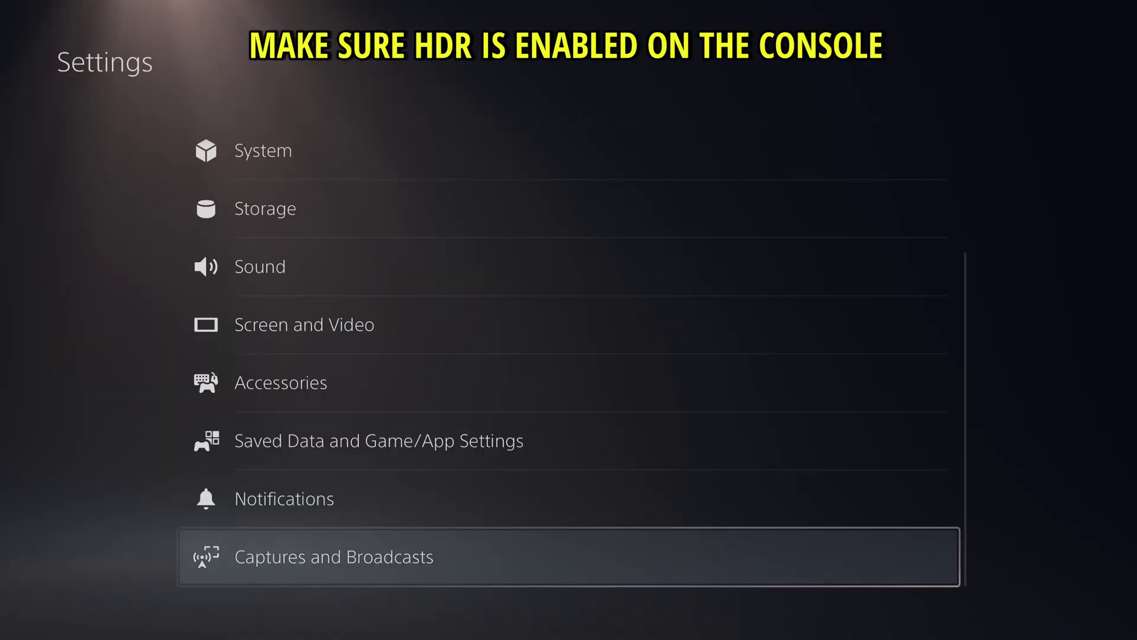
pyautogui.press('Up')
pyautogui.press('Up')
pyautogui.press('Up')
pyautogui.press('Up')
pyautogui.press('Return')
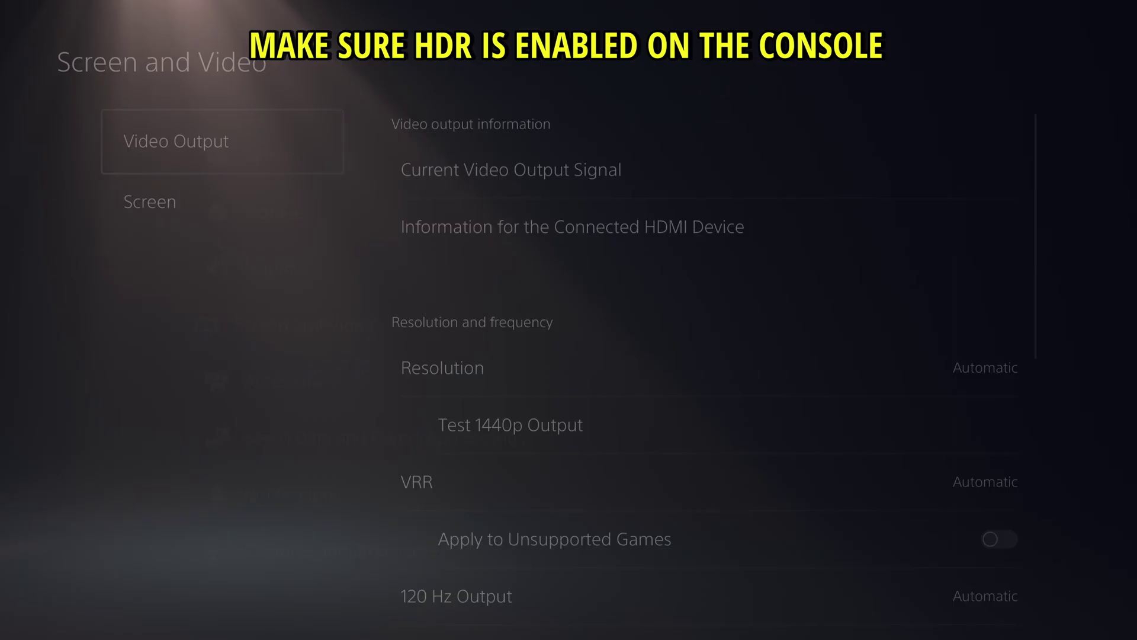
pyautogui.press('Right')
pyautogui.press('Down')
pyautogui.press('Down')
pyautogui.press('Down')
pyautogui.press('Down')
pyautogui.press('Down')
pyautogui.press('Down')
pyautogui.press('Down')
pyautogui.press('Down')
pyautogui.press('Down')
pyautogui.press('Down')
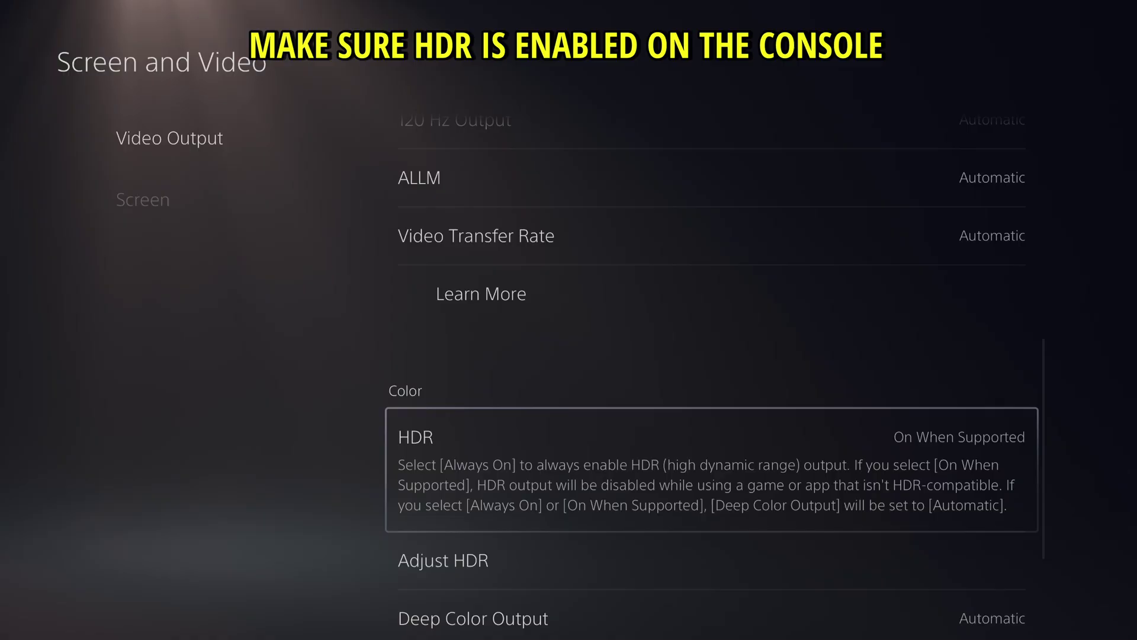
pyautogui.press('Return')
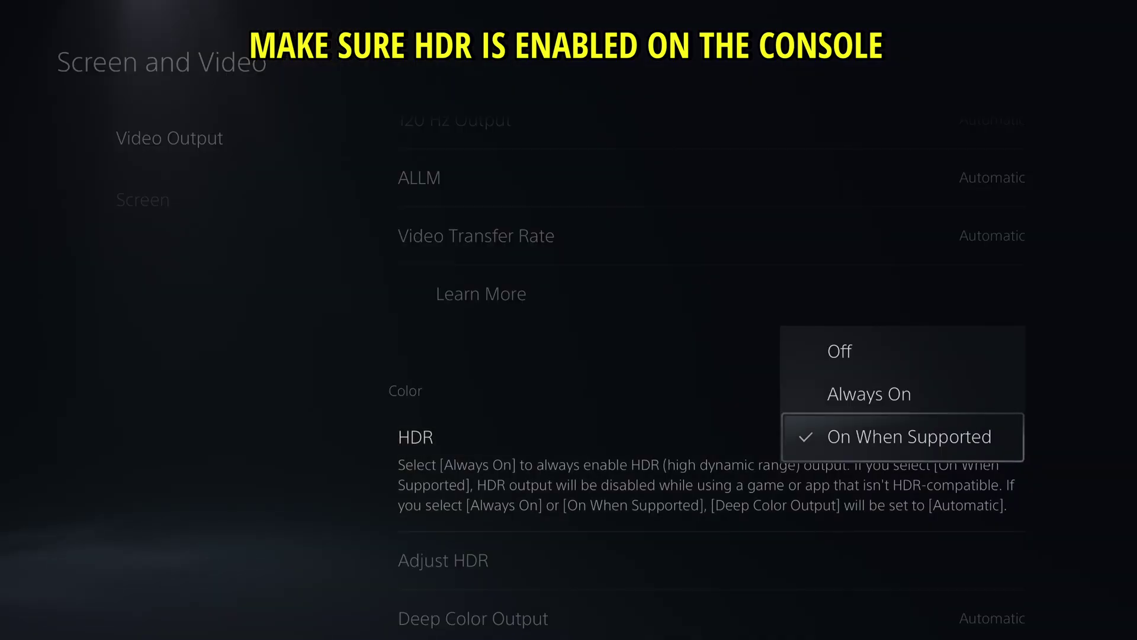
pyautogui.press('Up')
pyautogui.press('Escape')
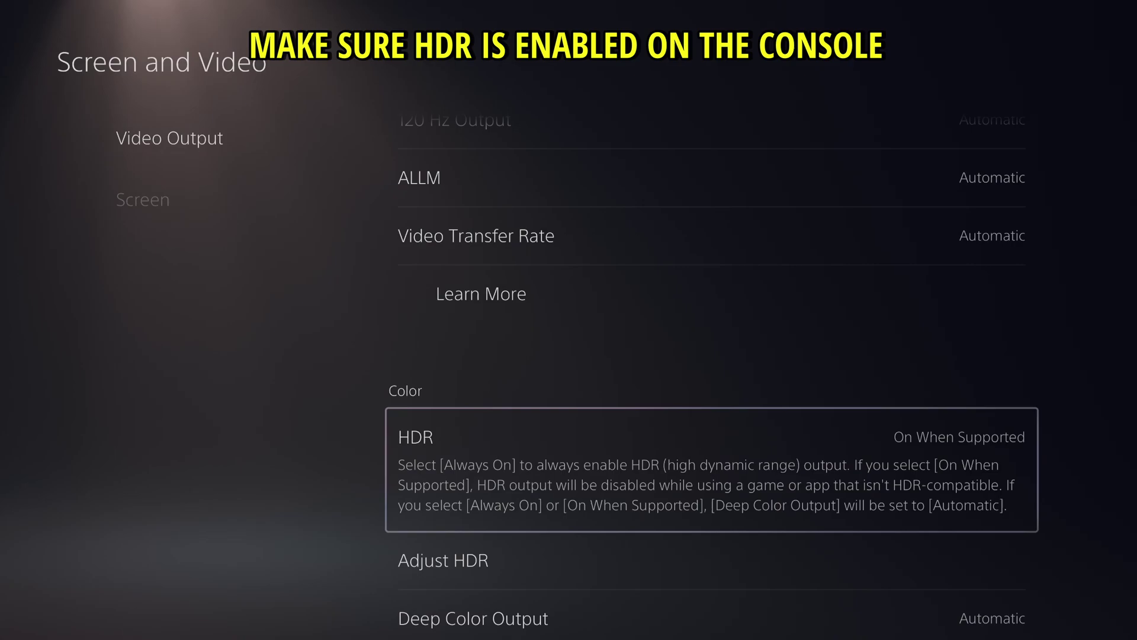
pyautogui.press('Down')
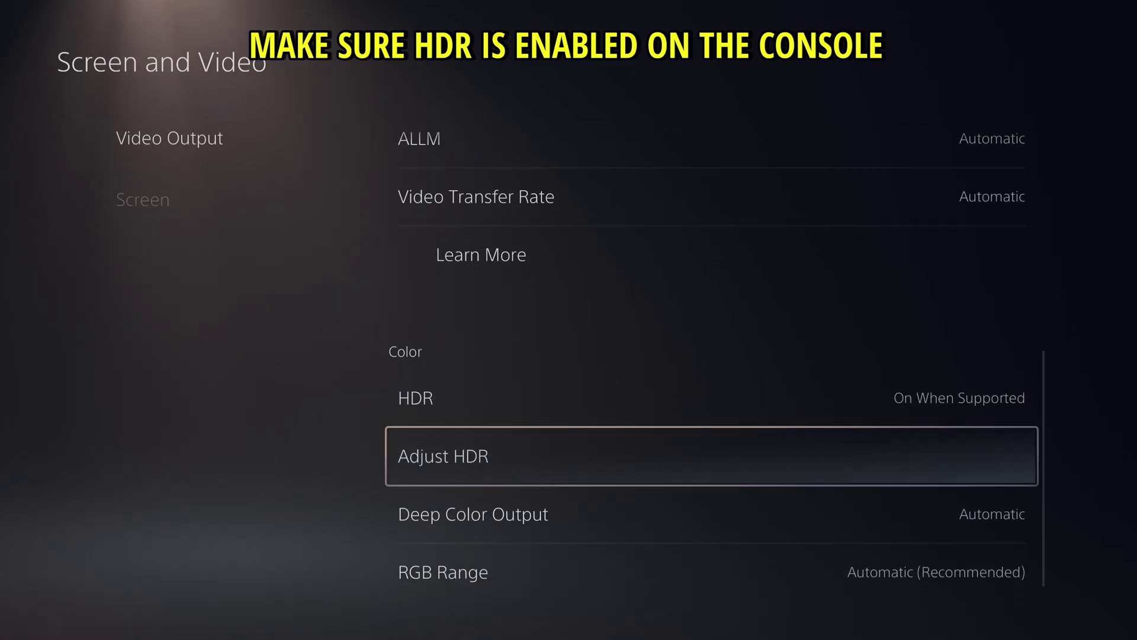
pyautogui.press('Up')
pyautogui.press('Up')
pyautogui.press('Up')
pyautogui.press('Up')
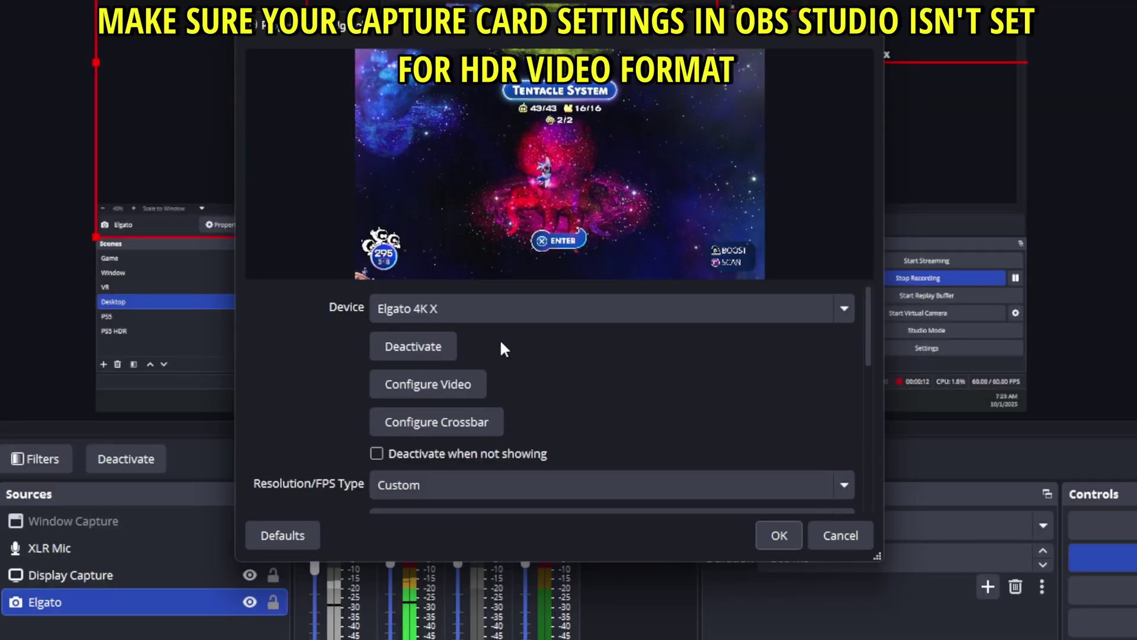
# Step: Scroll the Elgato properties to check NV12 format, Rec. 709 colour space and Limited range
pyautogui.scroll(-3, 543, 361)
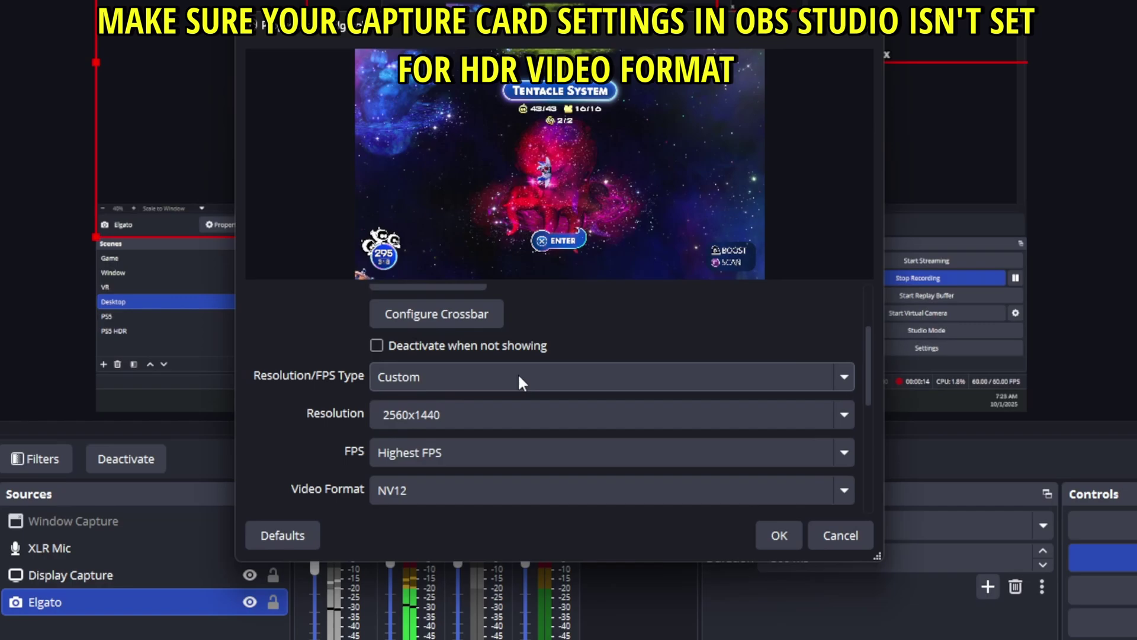
pyautogui.moveTo(867, 383); pyautogui.dragTo(876, 436)
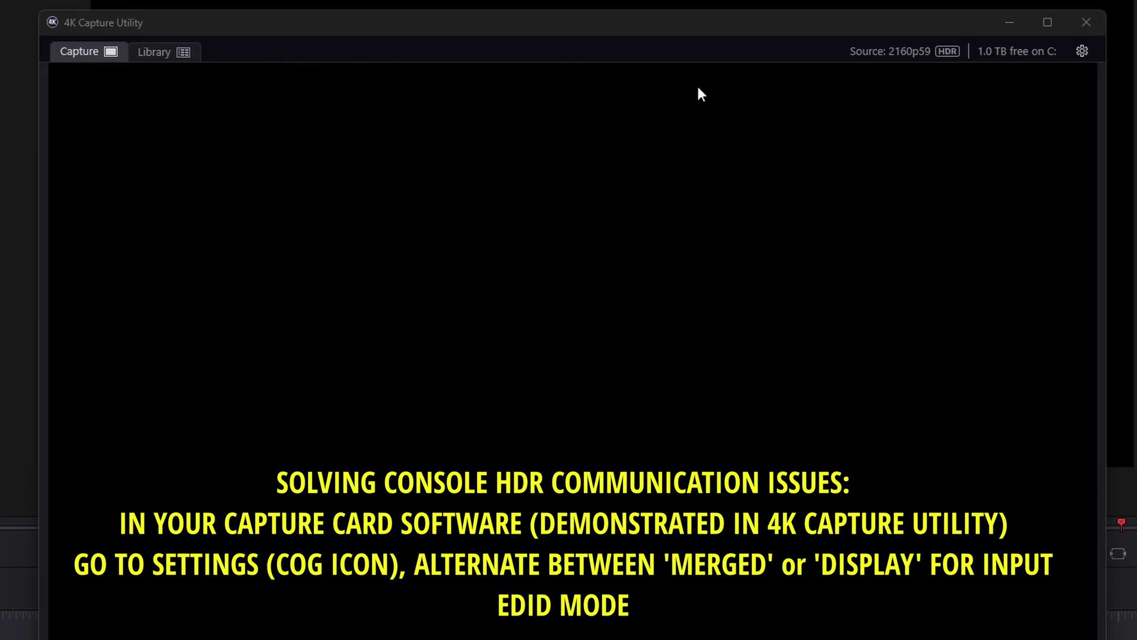
pyautogui.click(1079, 51)
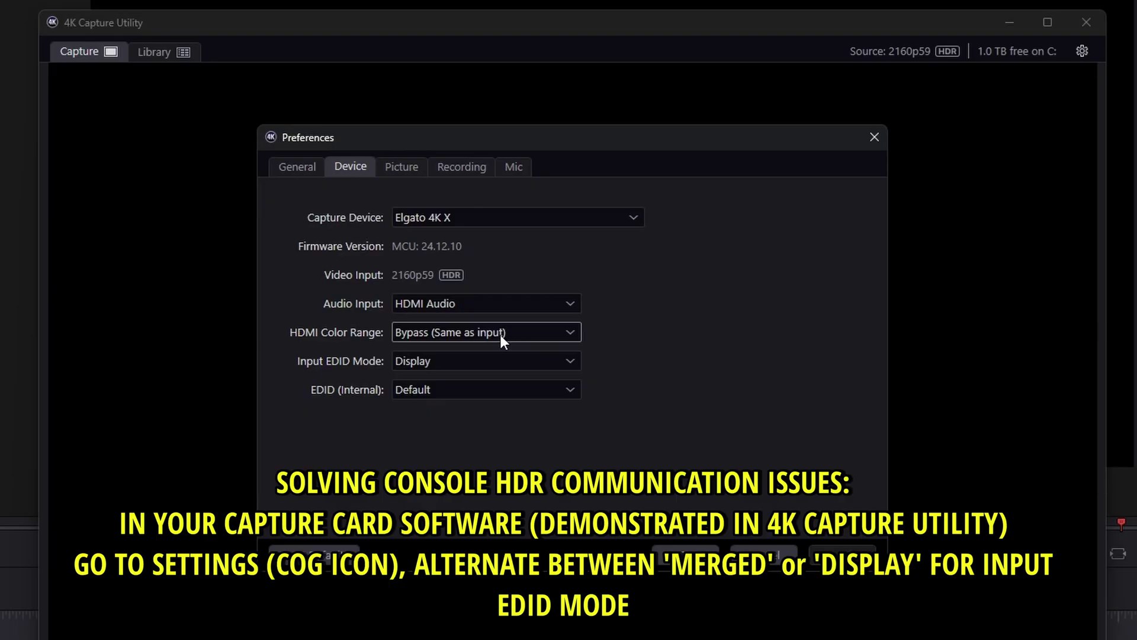
pyautogui.click(462, 359)
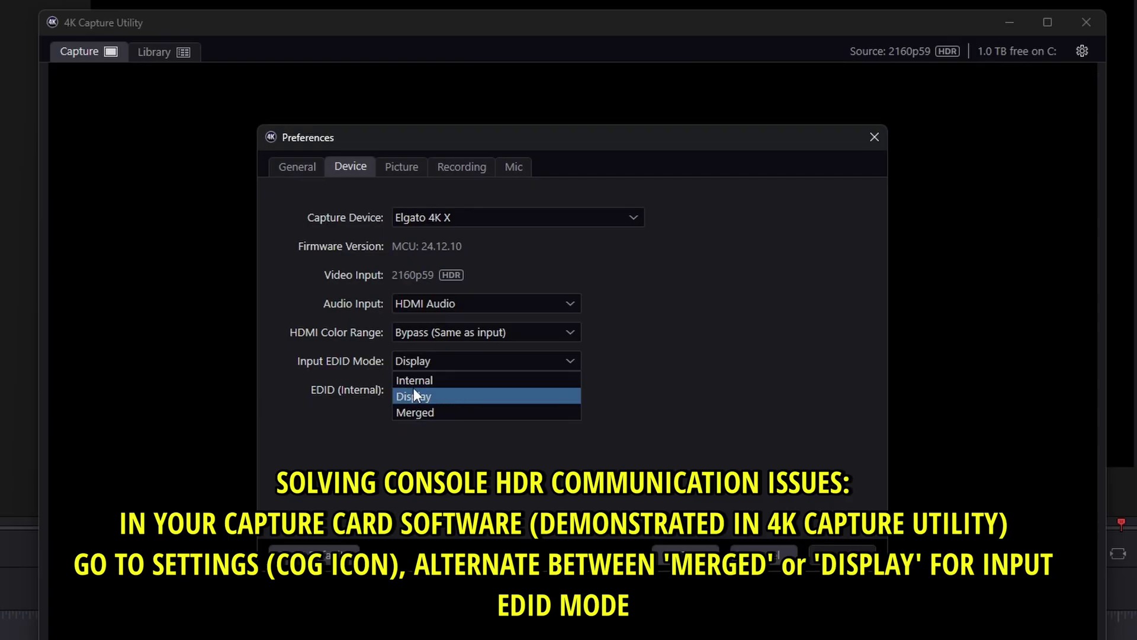
pyautogui.click(439, 395)
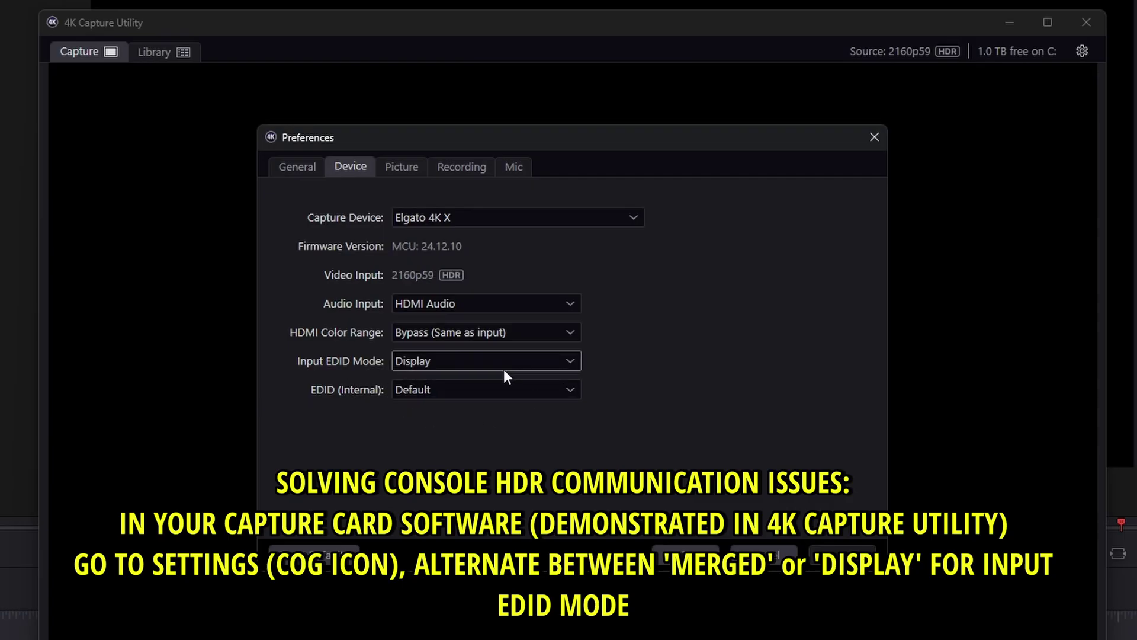
pyautogui.click(438, 360)
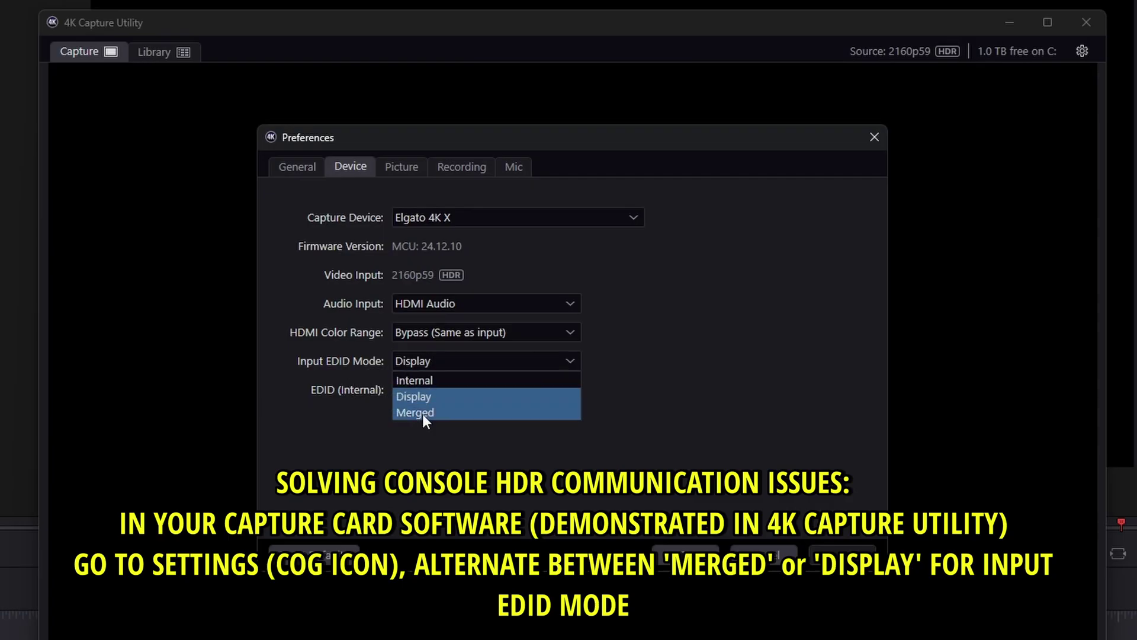
pyautogui.click(425, 394)
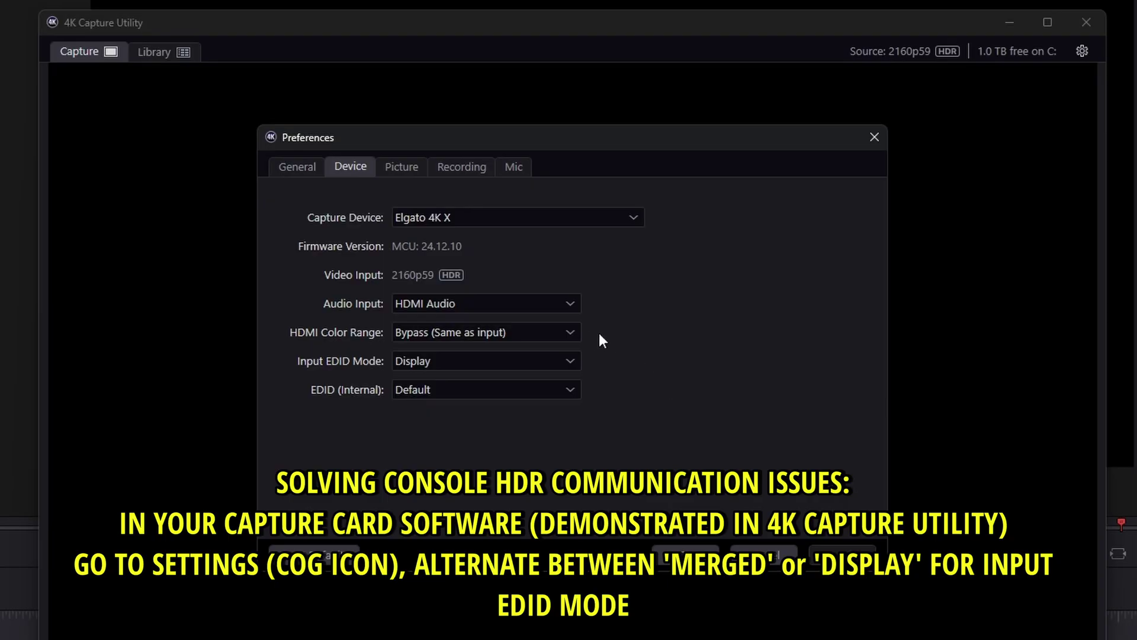
pyautogui.click(569, 332)
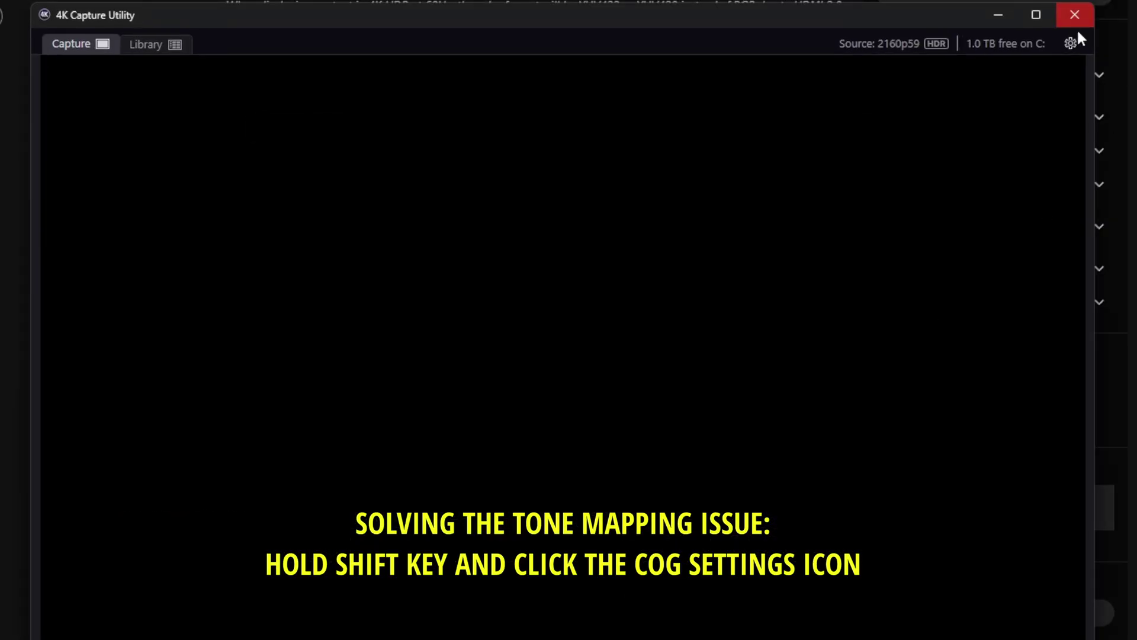
pyautogui.keyDown('shift'); pyautogui.click(1073, 42); pyautogui.keyUp('shift')
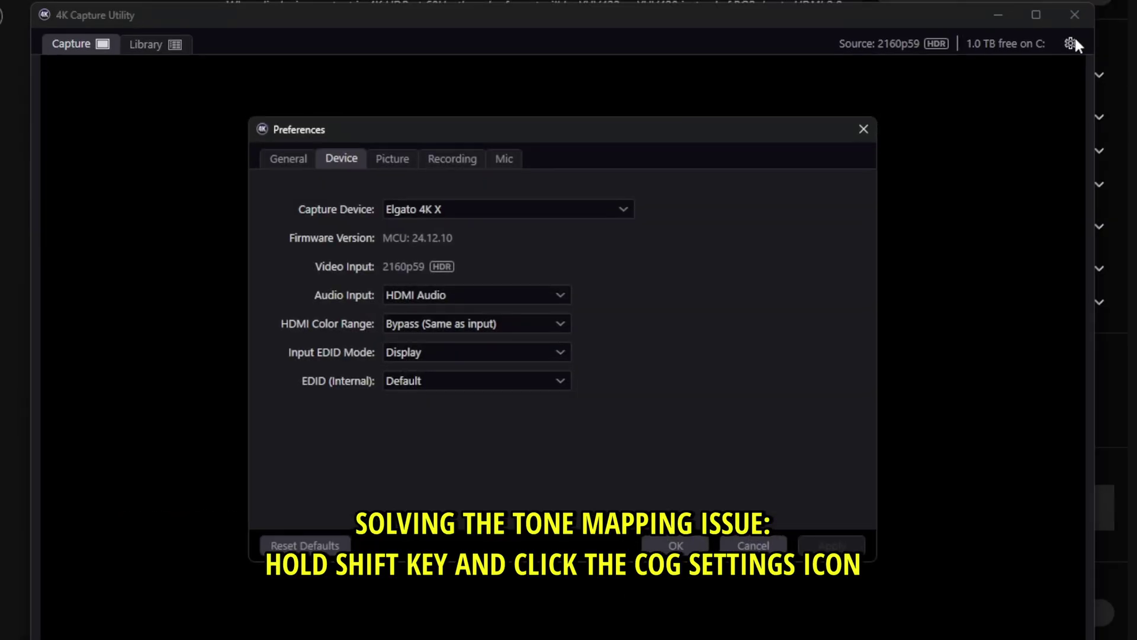
pyautogui.click(749, 546)
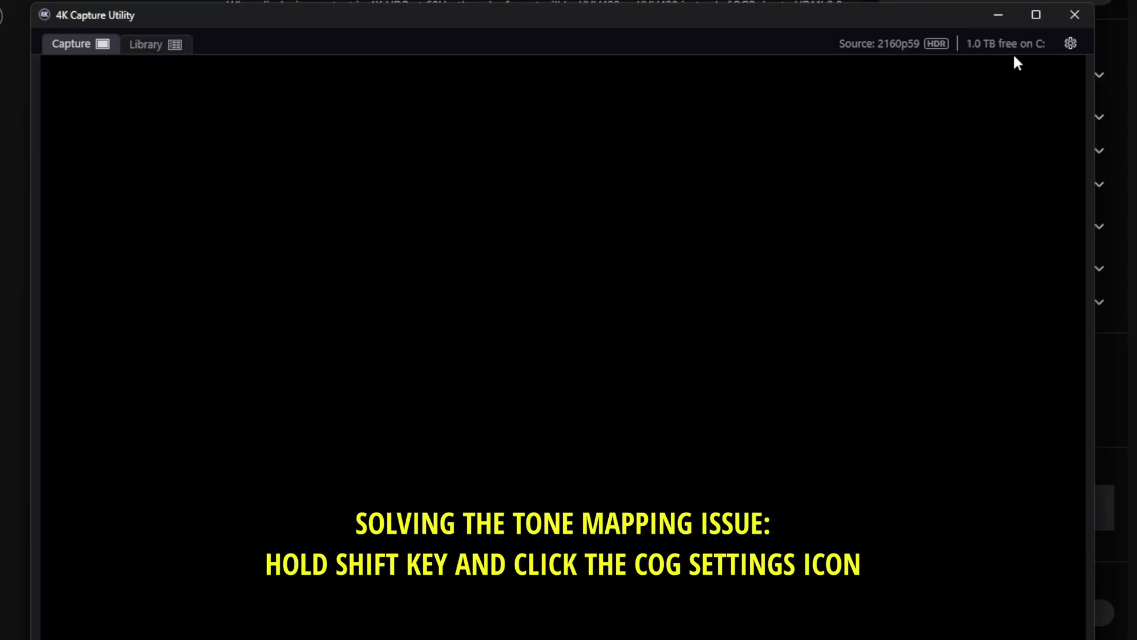
pyautogui.keyDown('shift'); pyautogui.click(1069, 44); pyautogui.keyUp('shift')
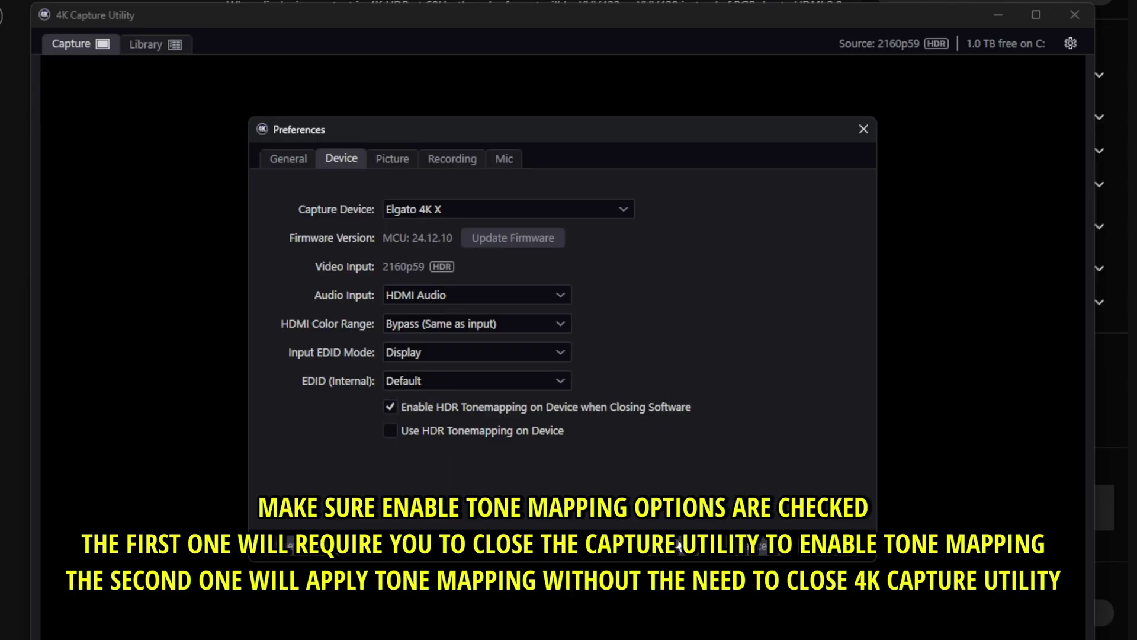
# Step: Close the 4K Capture Utility preferences with both HDR tonemapping options enabled
pyautogui.click(741, 554)
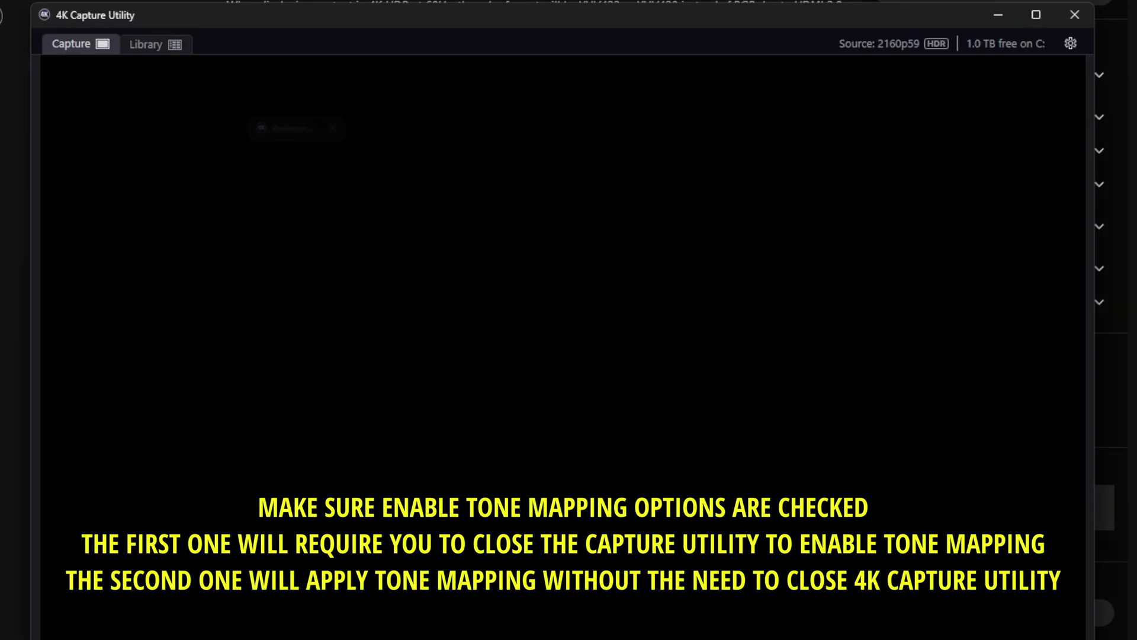